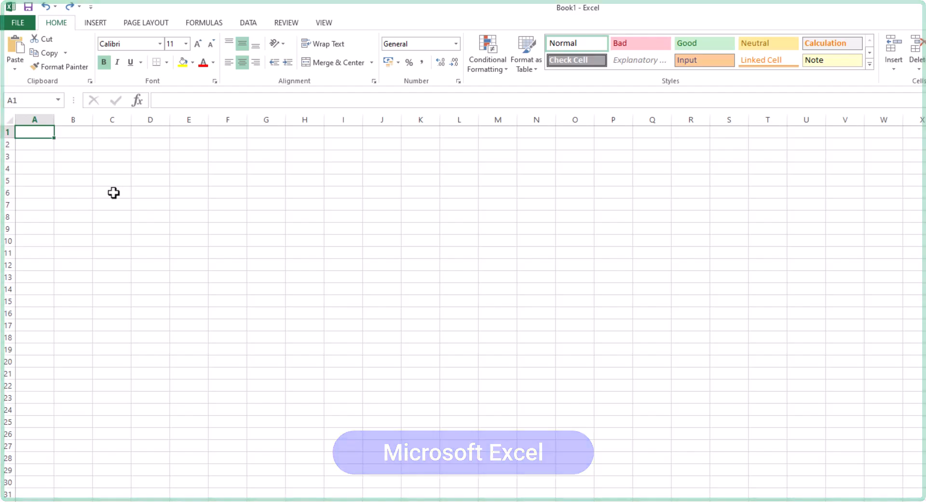
Enter the headers Quotes, Author and Background in A1:C1 and widen columns A to C
type("Quotes")
key("Tab")
type("Author")
key("Tab")
type("Background")
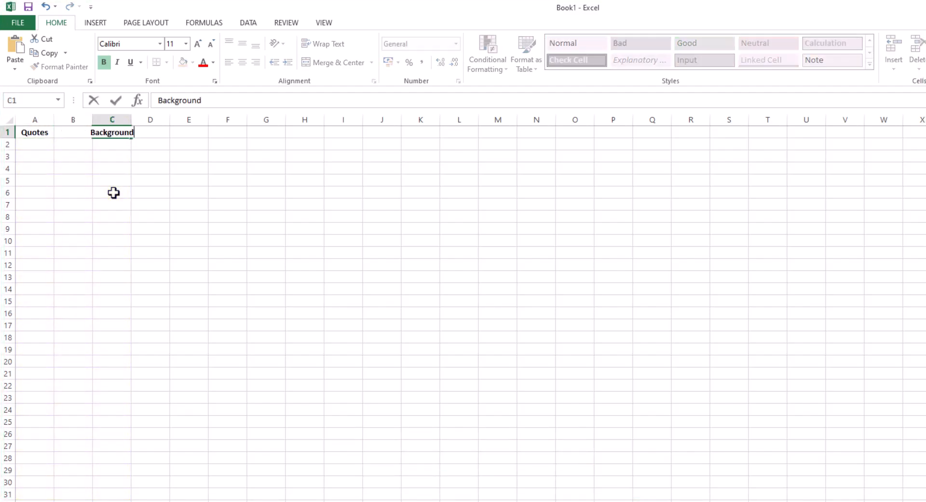
key("Return")
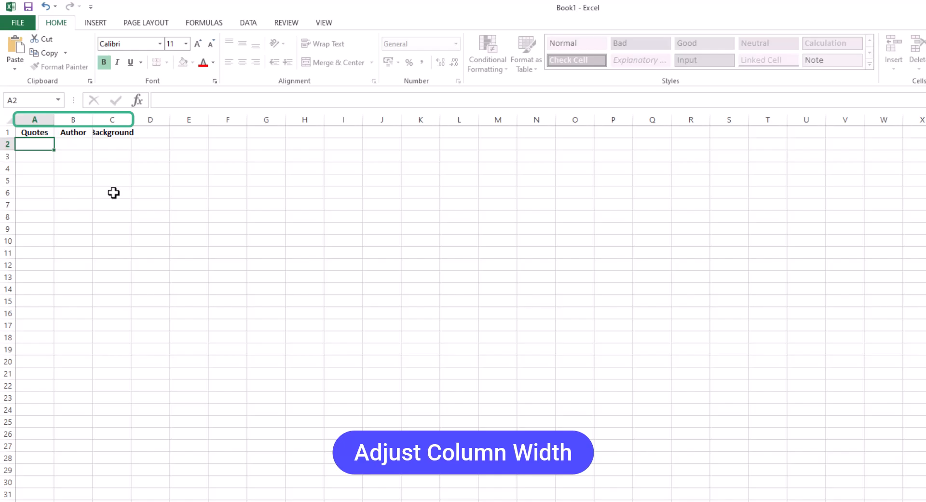
left_click_drag(54, 119, 361, 120)
left_click_drag(400, 120, 554, 121)
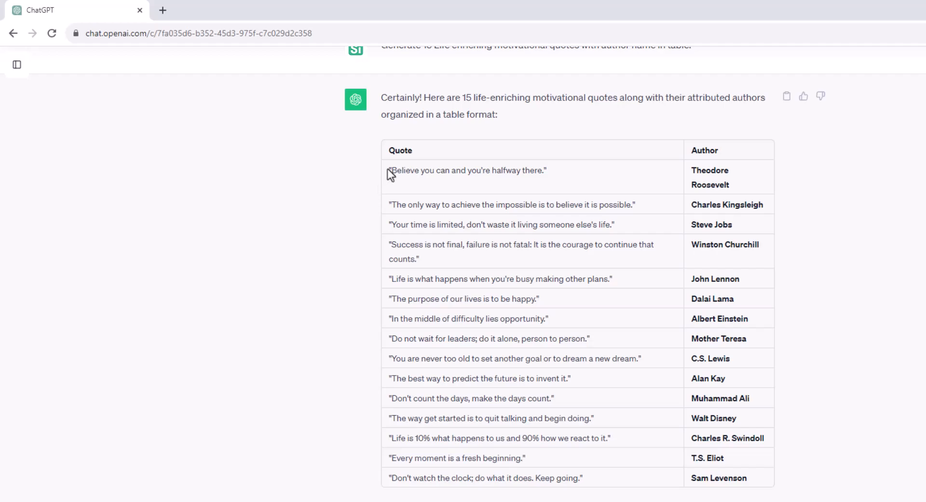
Copy all quote and author rows from the ChatGPT table and paste them into Excel from A2, matching the destination formatting
left_click_drag(391, 167, 725, 489)
key("ctrl+c")
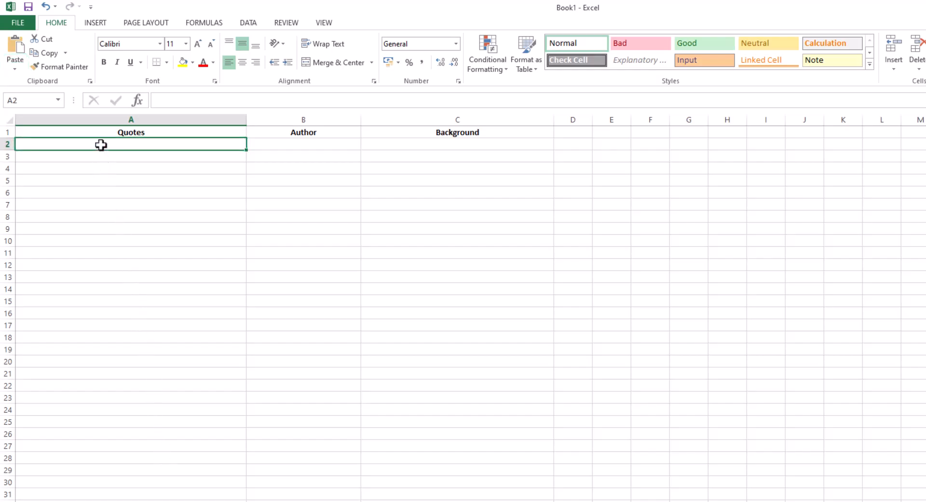
left_click(14, 70)
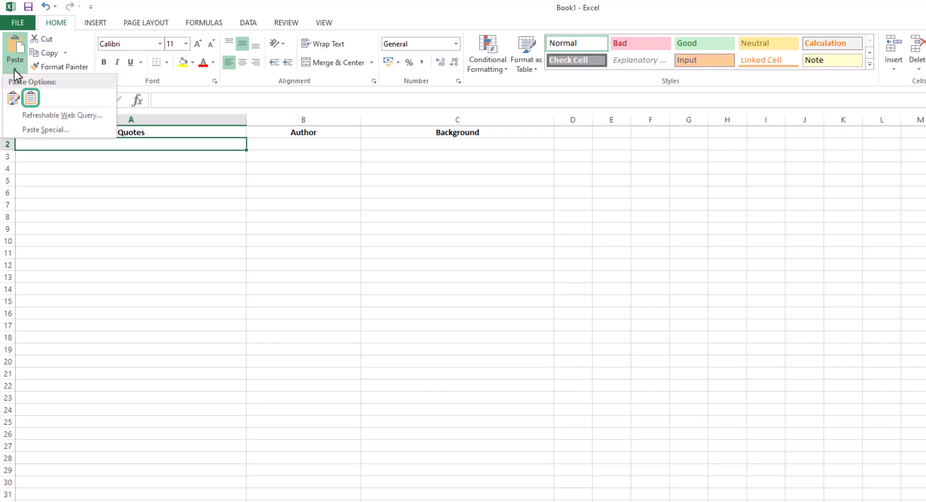
left_click(32, 99)
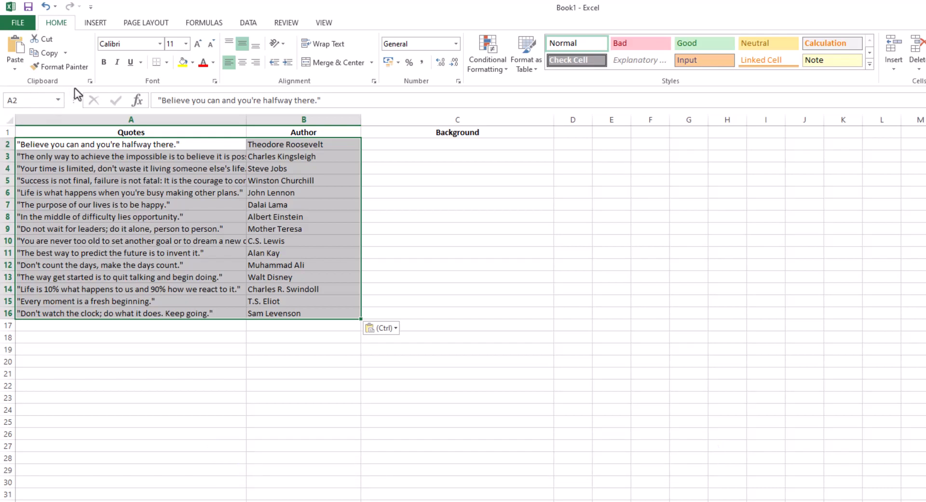
Wrap the text of the pasted quotes and authors, and apply all borders to A1:C16
left_click(323, 46)
left_click(444, 182)
left_click_drag(209, 135, 503, 381)
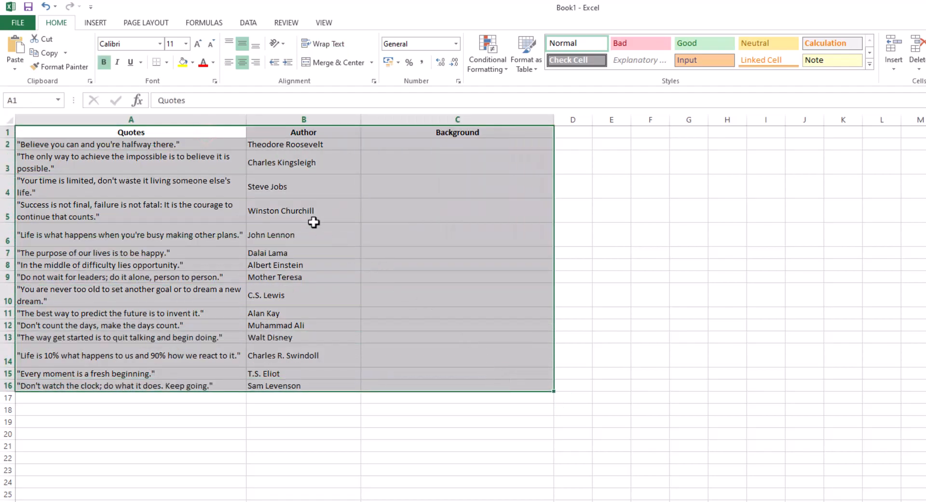
left_click(166, 62)
left_click(220, 167)
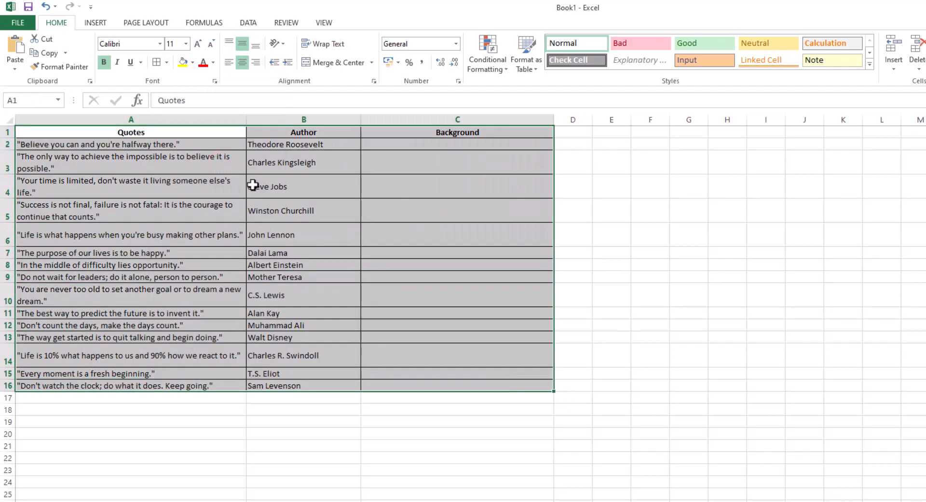
left_click(580, 358)
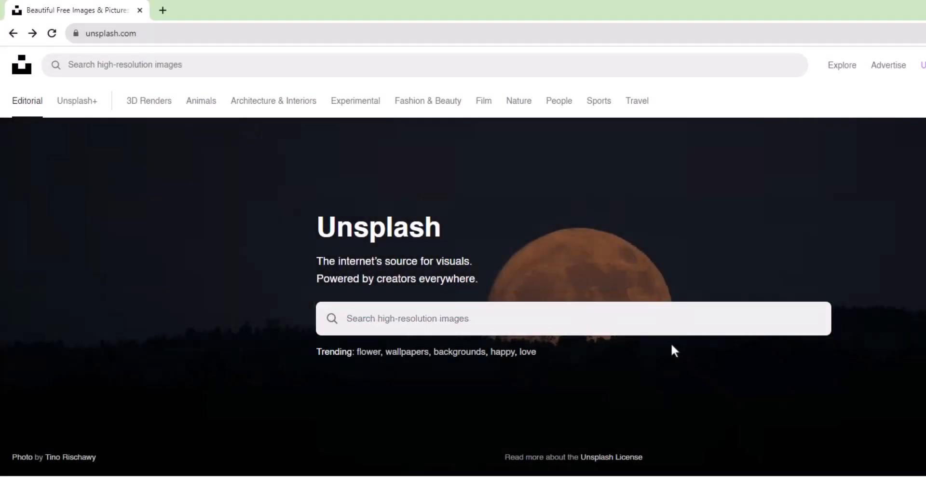
Search Unsplash for "rain forest" and open the dark, misty pine tree photo
left_click(636, 324)
type("rain forest")
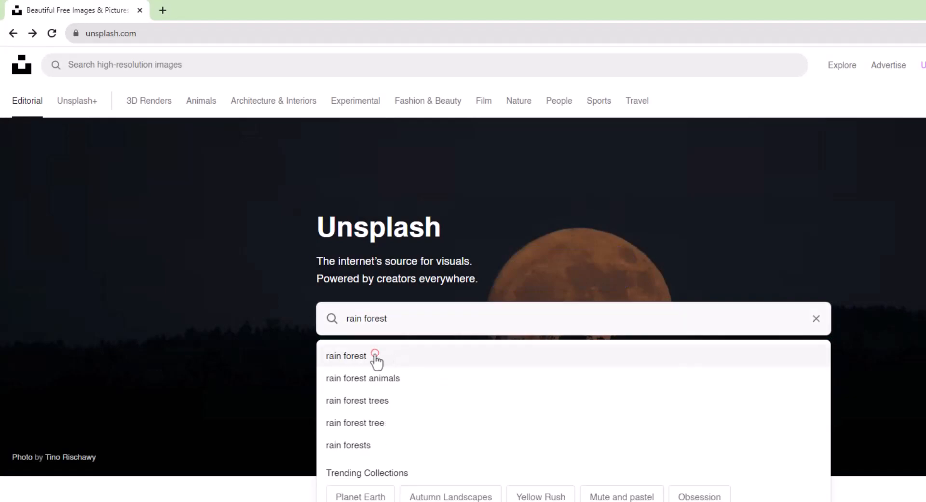
left_click(374, 357)
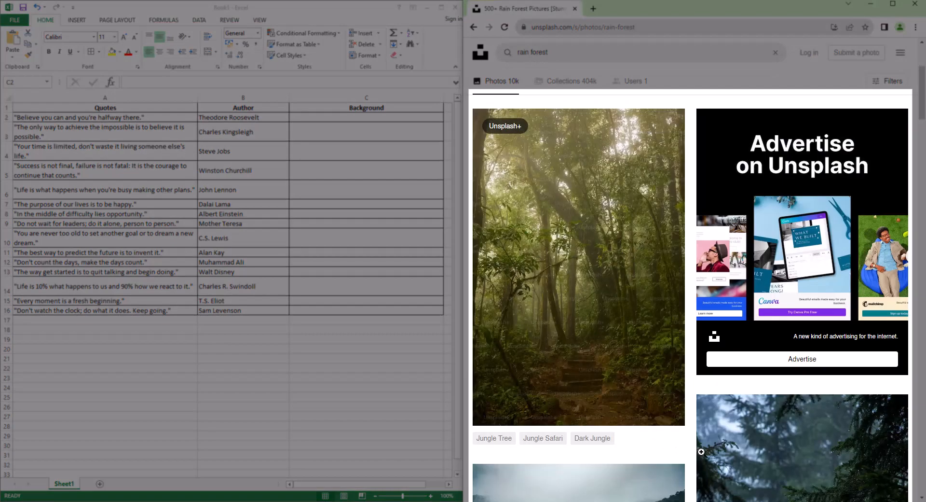
scroll(802, 314, "down", 5)
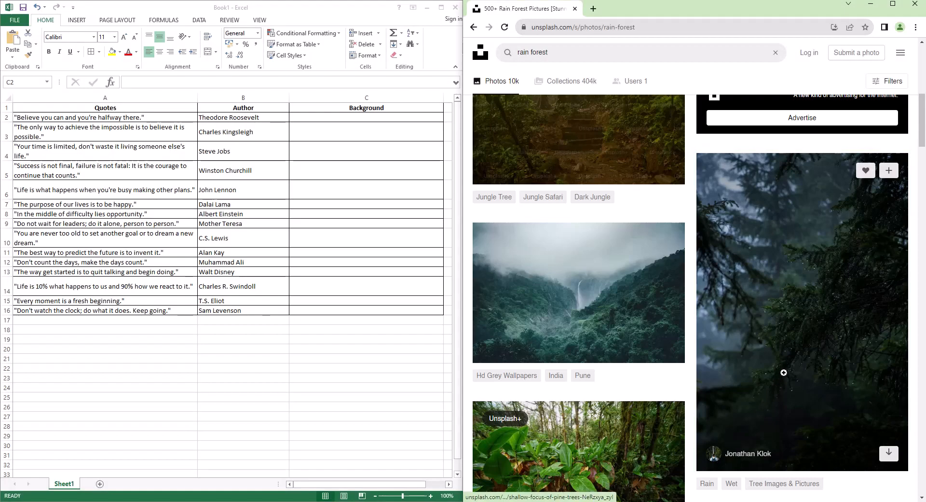
left_click(784, 372)
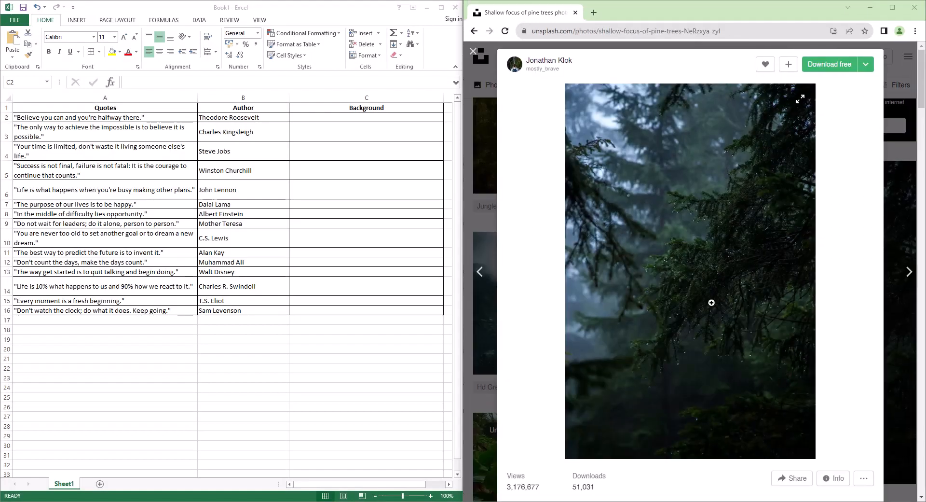
Copy the pine tree photo's image address and paste it into cell C2 of the Excel sheet
right_click(711, 302)
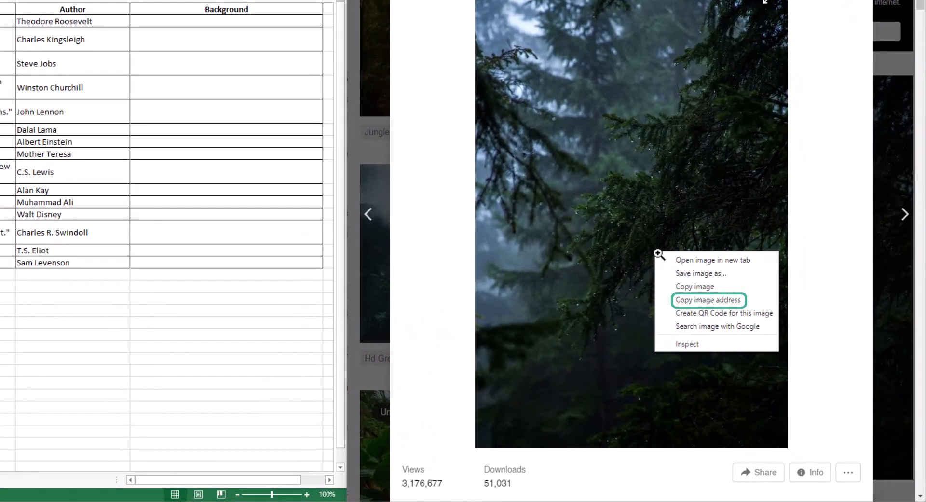
left_click(713, 300)
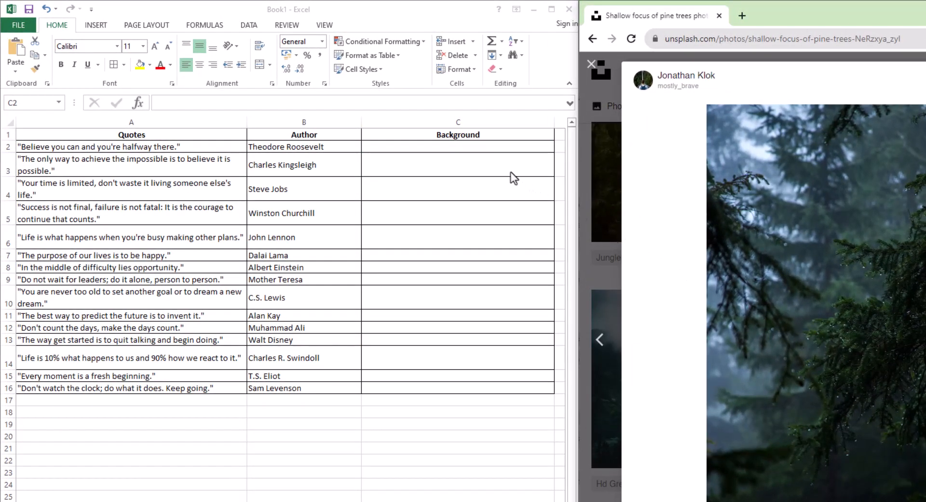
left_click(472, 149)
double_click(473, 150)
key("ctrl+v")
key("Return")
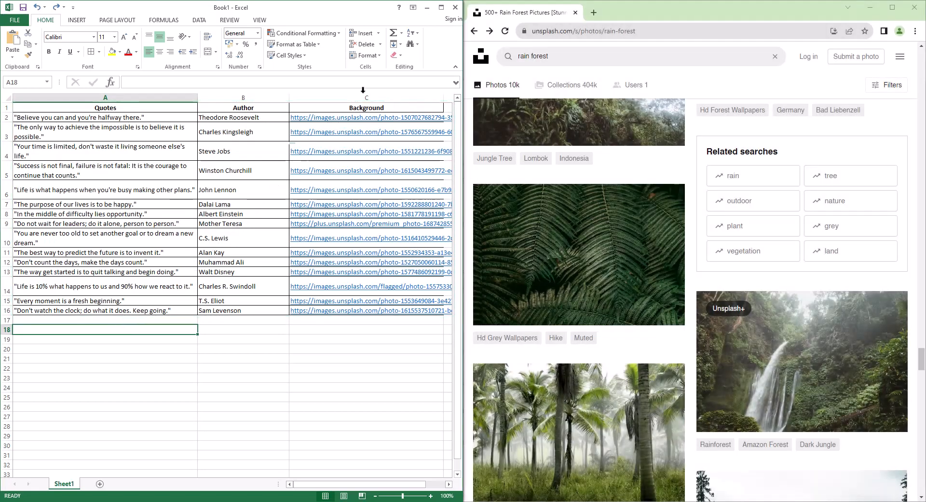
Start saving the workbook to the Desktop and create a folder named Quotes there
left_click(441, 7)
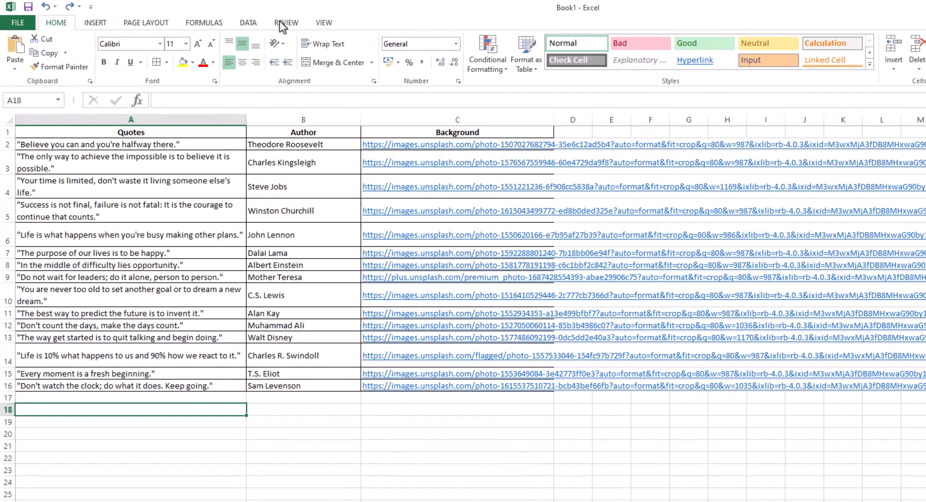
left_click(22, 24)
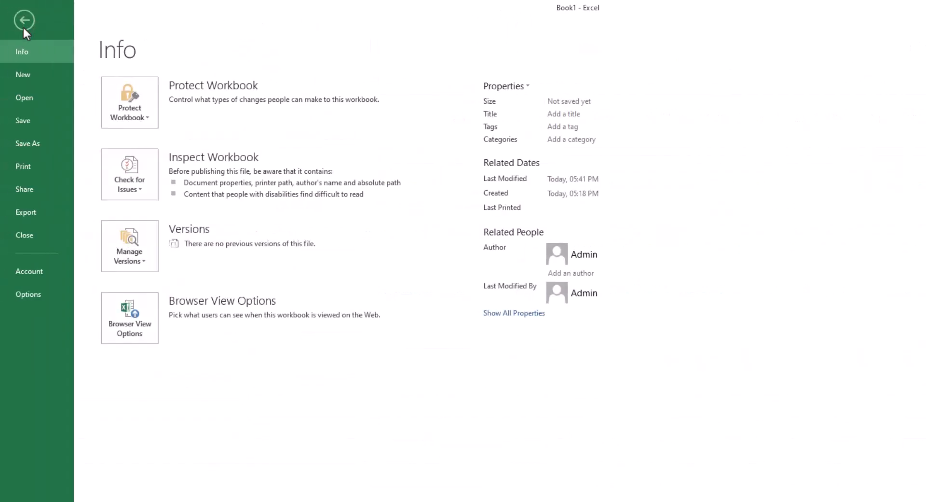
left_click(53, 142)
left_click(324, 144)
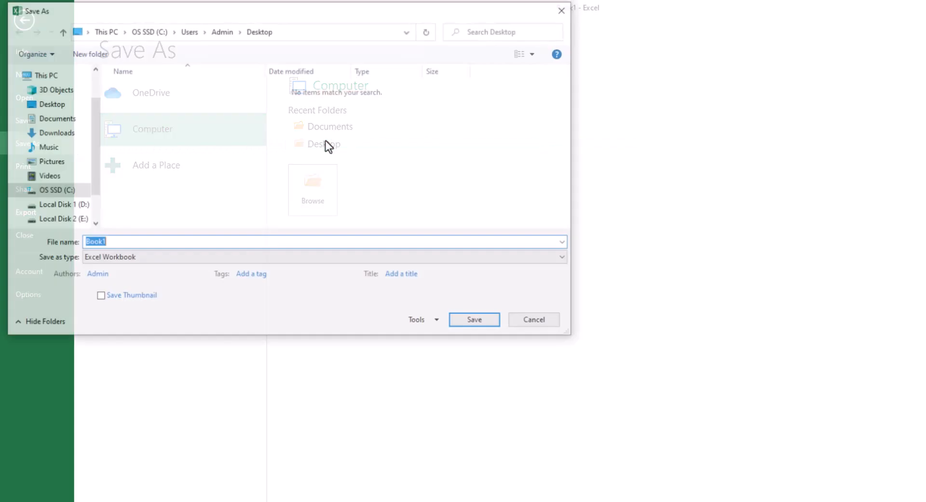
left_click(100, 53)
type("Quotes")
key("Return")
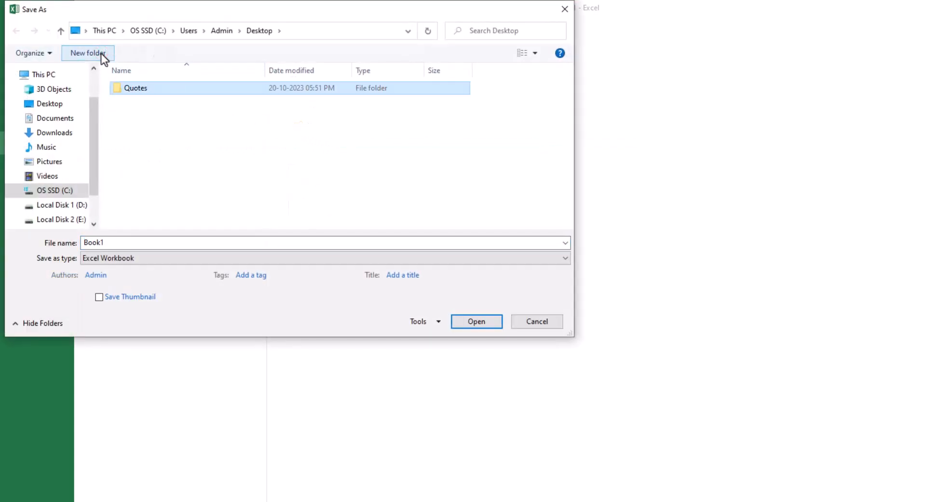
Save the workbook as Quotes inside the Desktop's Quotes folder
key("Return")
double_click(227, 242)
type("Quotes")
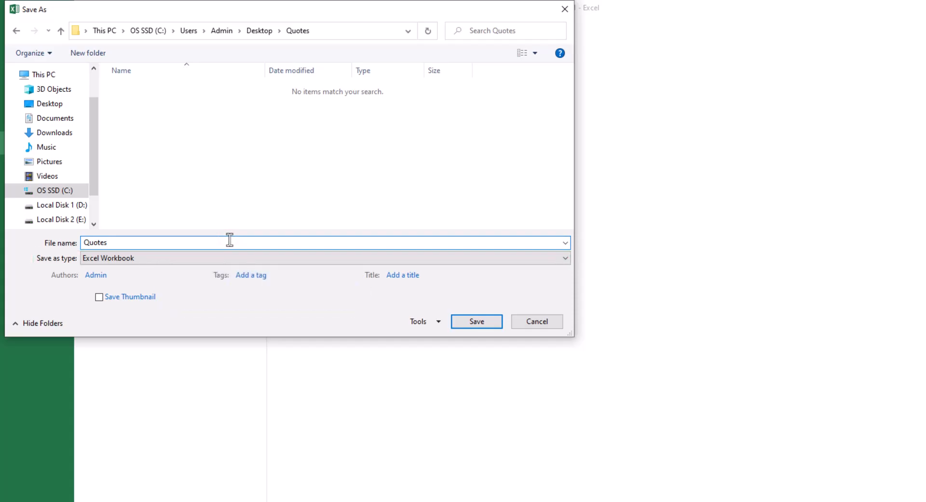
left_click(459, 323)
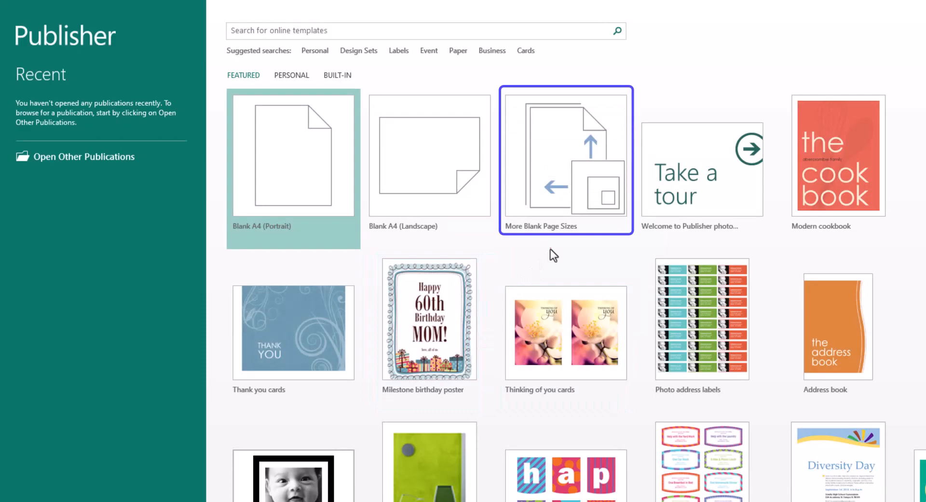
In Publisher, start a custom blank page size named Square, 15 cm wide and 15 cm high
left_click(545, 218)
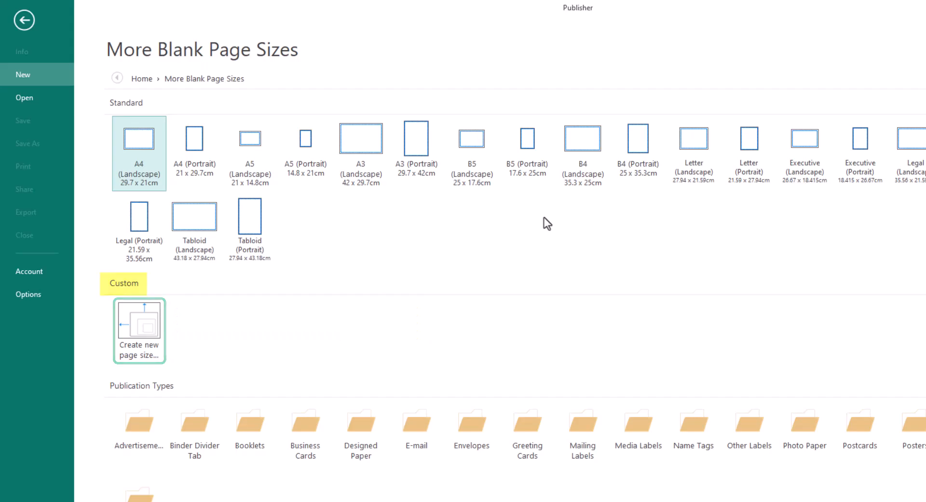
left_click(155, 327)
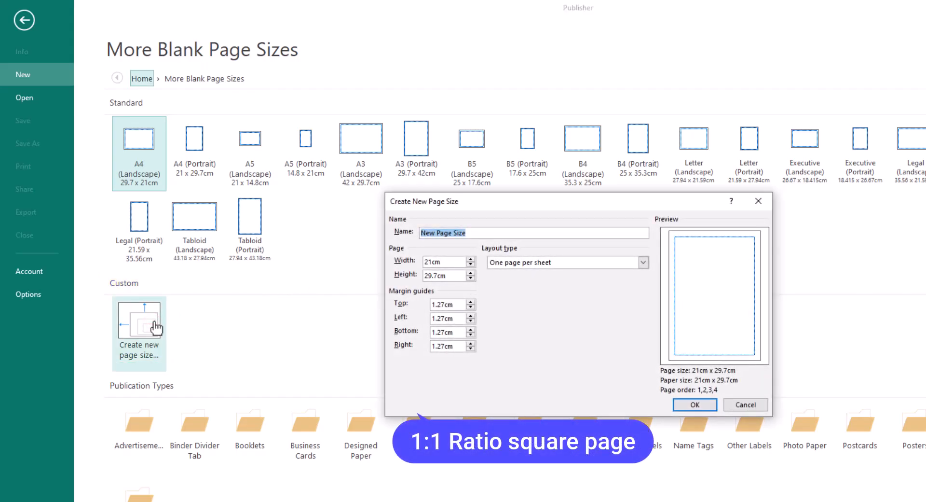
type("S")
key("Tab")
type("15")
key("Tab")
type("15")
Set all four margin guides to 0.5 cm and create a blank publication from the Square page size
key("Tab")
type("0.5")
key("Tab")
type("0.5")
key("Tab")
type("0.5")
key("Tab")
type("0.5")
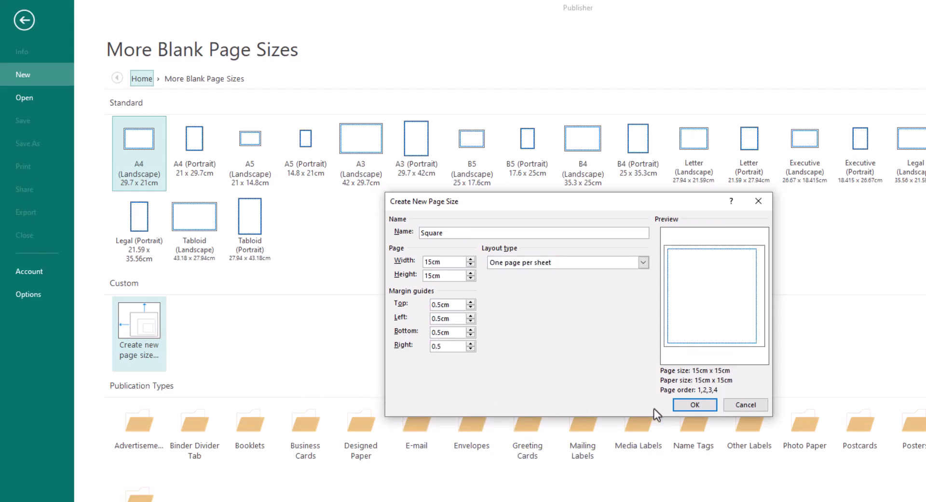
left_click(685, 410)
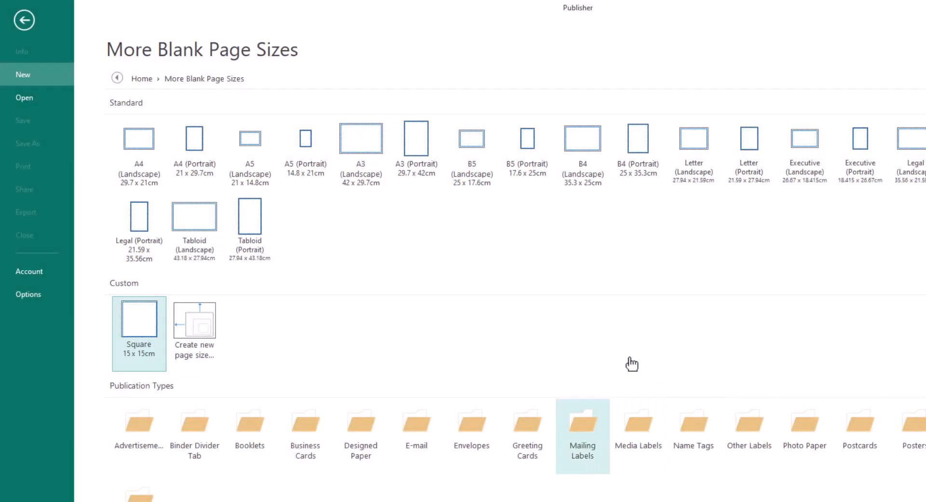
left_click(153, 314)
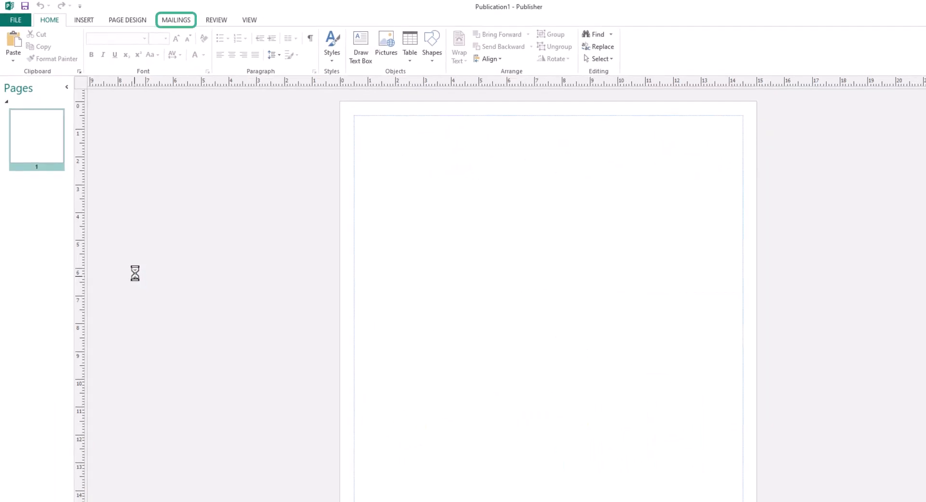
Connect the mail merge to Sheet1$ of the existing Quotes workbook in the Desktop's Quotes folder, accepting the full recipient list
left_click(164, 23)
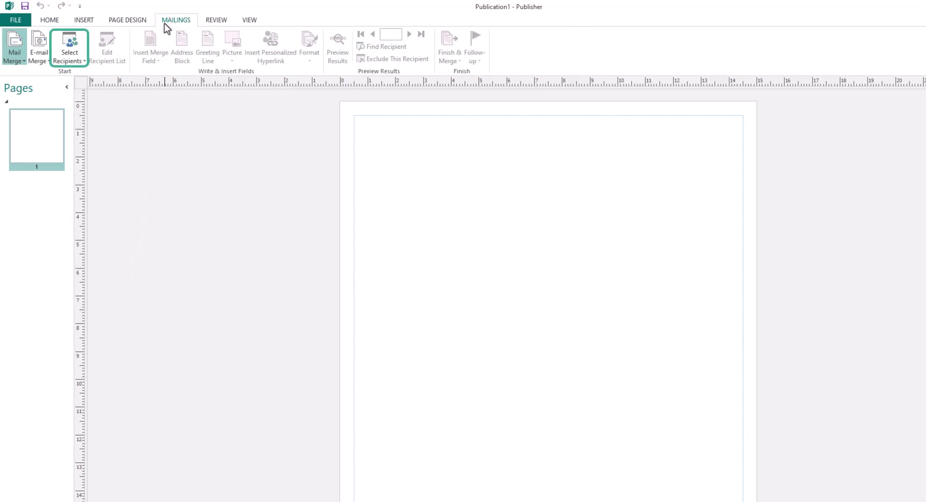
left_click(74, 52)
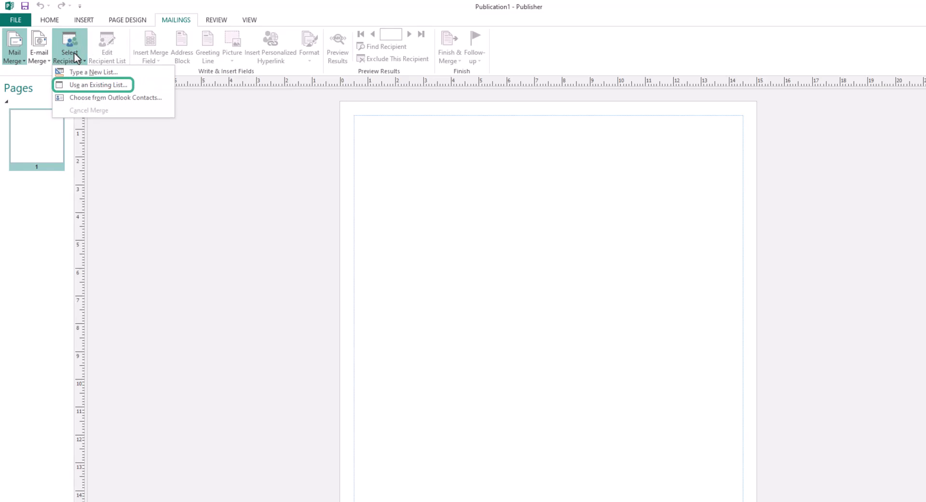
left_click(93, 84)
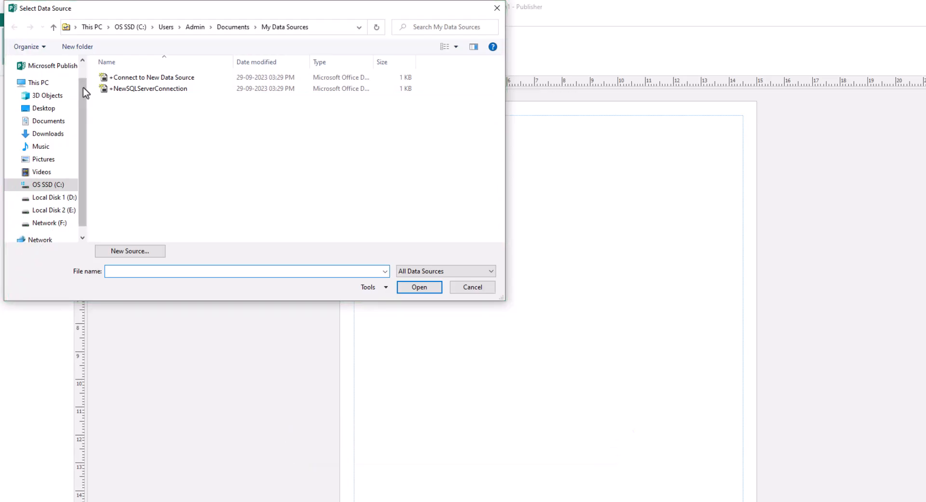
left_click(58, 109)
double_click(121, 94)
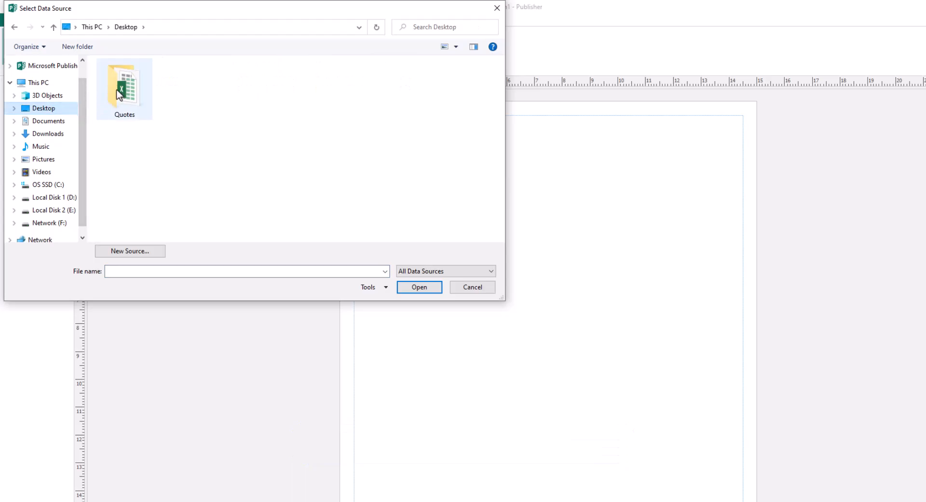
double_click(115, 81)
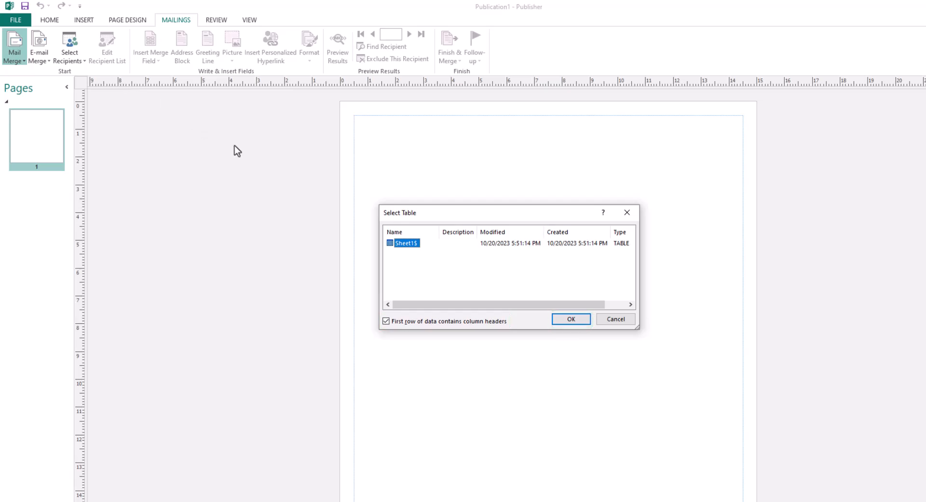
left_click(563, 320)
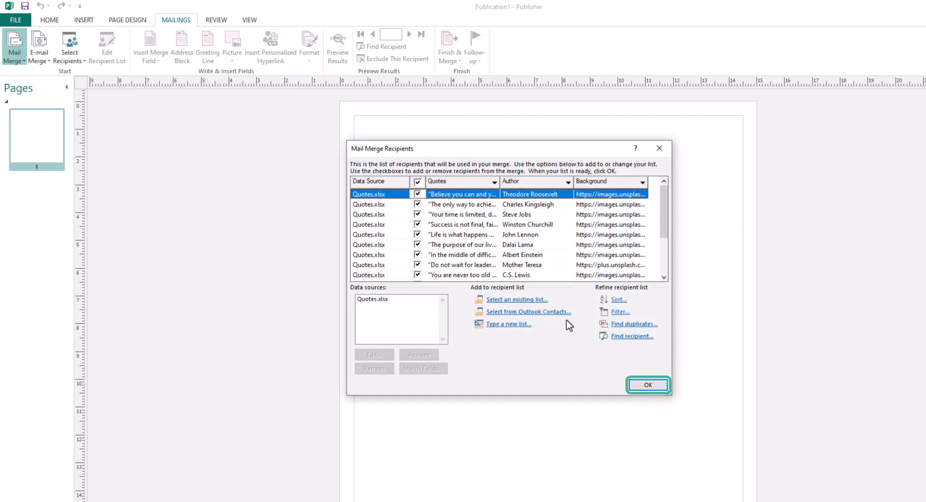
left_click(651, 385)
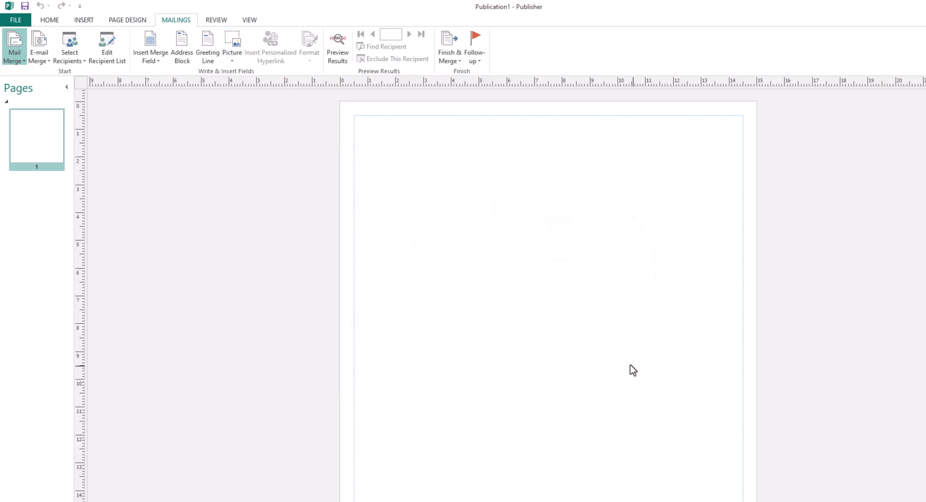
Insert a merge picture field that uses the Background column
left_click(236, 58)
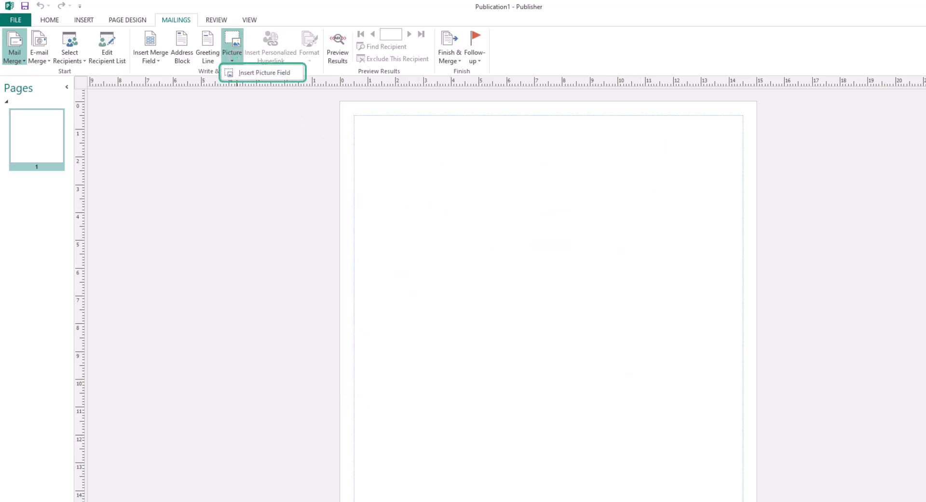
left_click(252, 73)
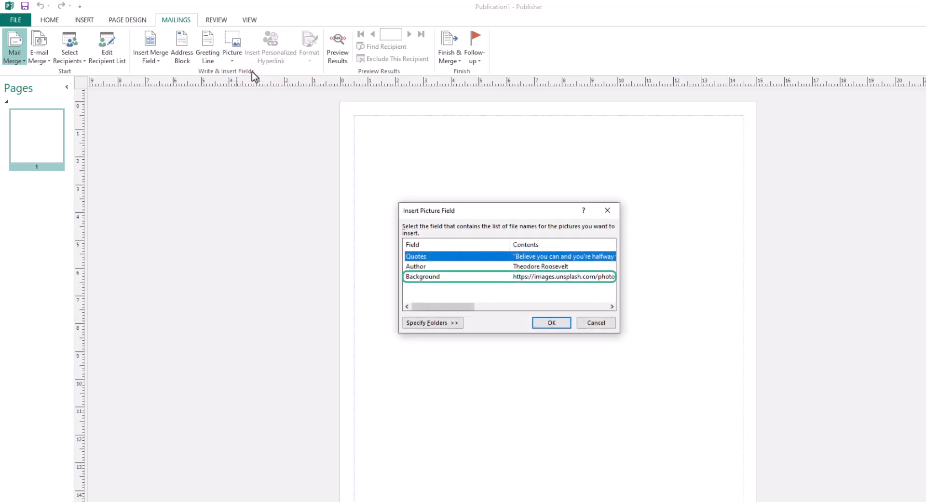
left_click(504, 277)
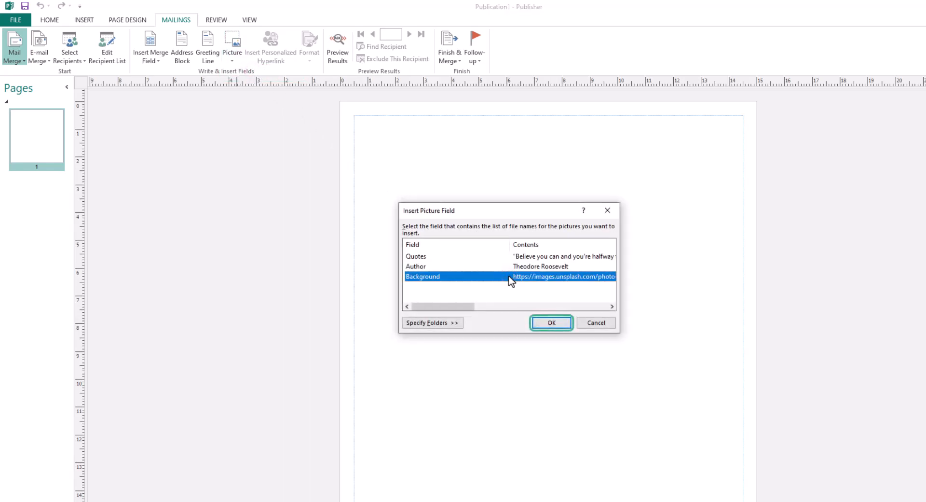
left_click(555, 324)
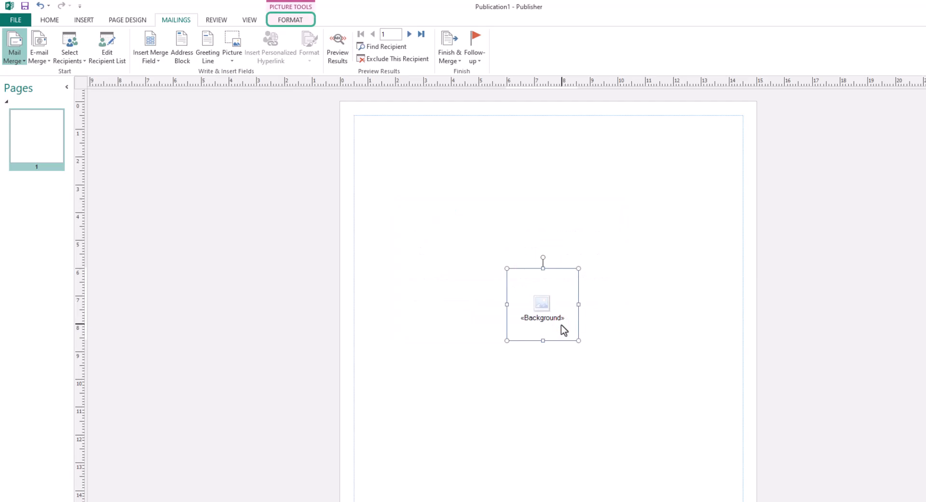
Resize the Background picture field to 15 cm high and 15 cm wide
left_click(291, 20)
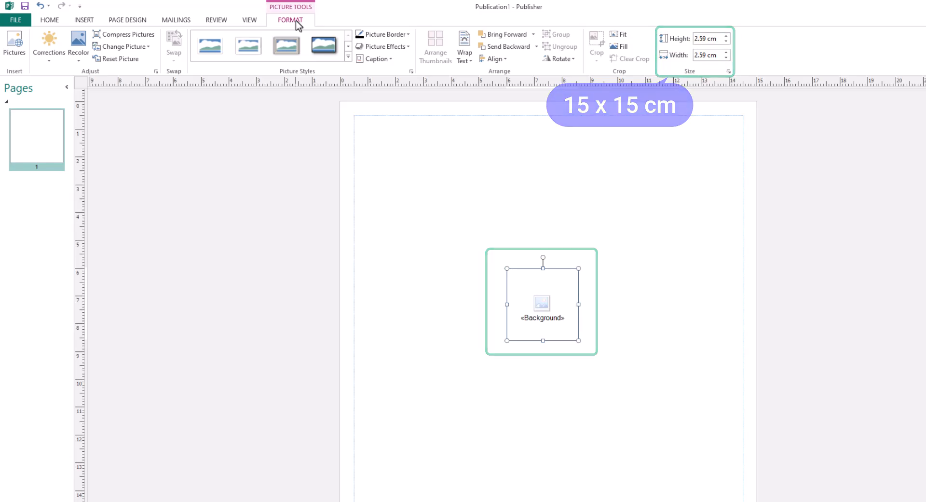
left_click(698, 38)
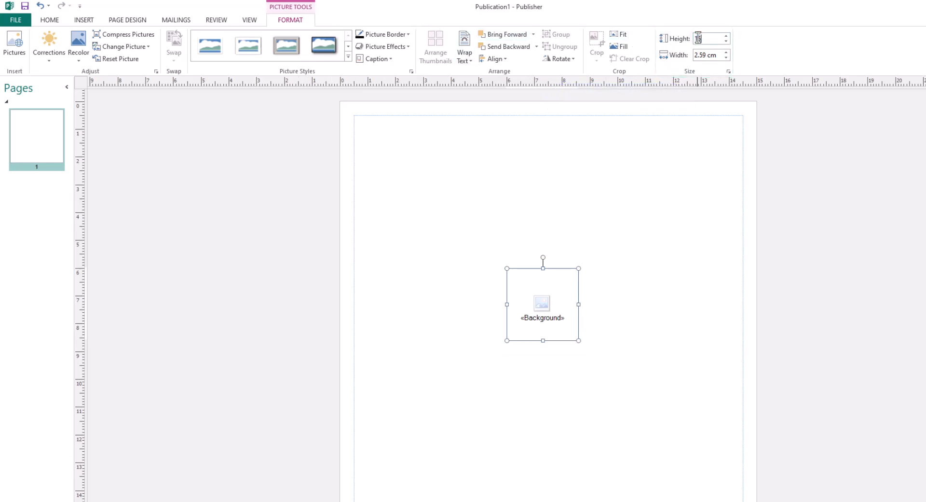
type("15")
key("Return")
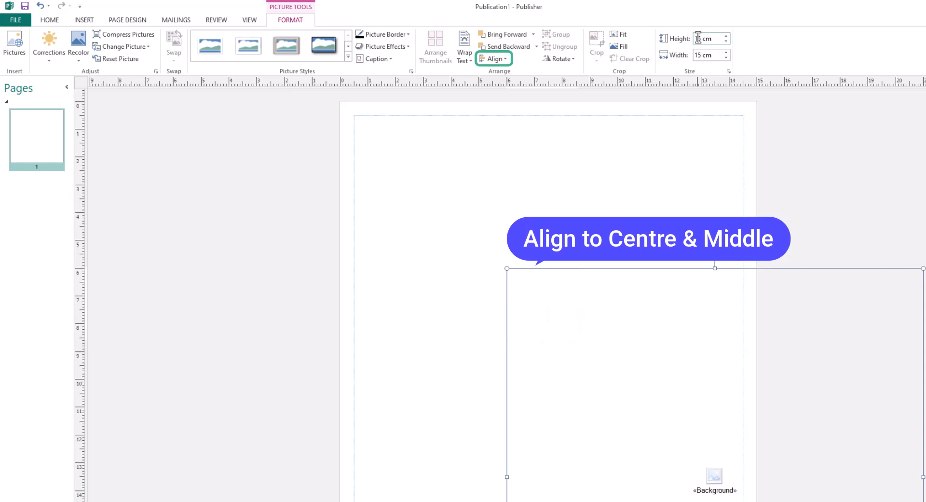
Align the Background picture field to the centre and middle of the page, and turn on the merge results preview
left_click(494, 58)
left_click(510, 84)
left_click(495, 59)
left_click(533, 112)
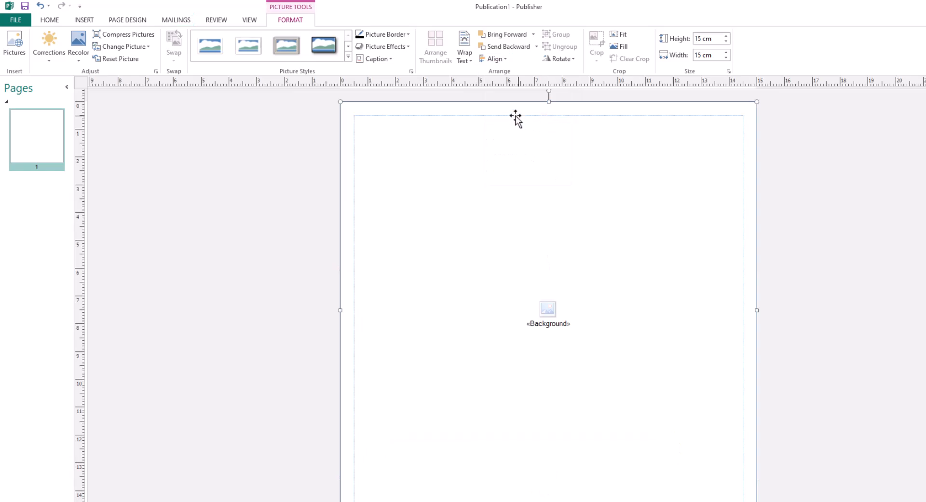
left_click(185, 22)
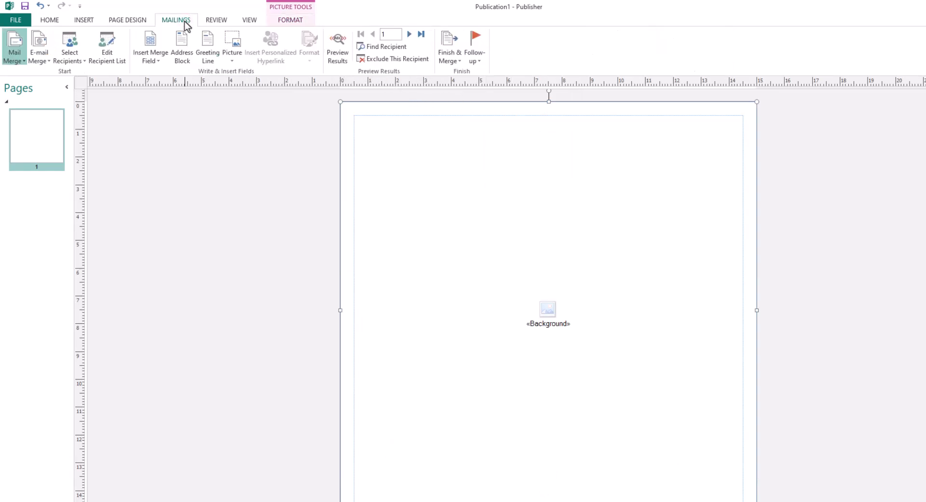
left_click(334, 55)
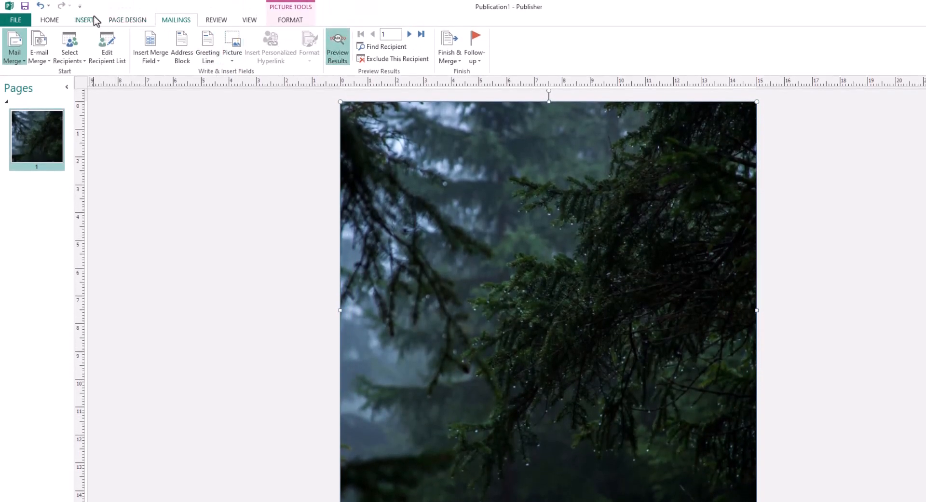
Place a default 2.54 cm square rectangle on the background picture and remove its outline
left_click(84, 20)
left_click(141, 44)
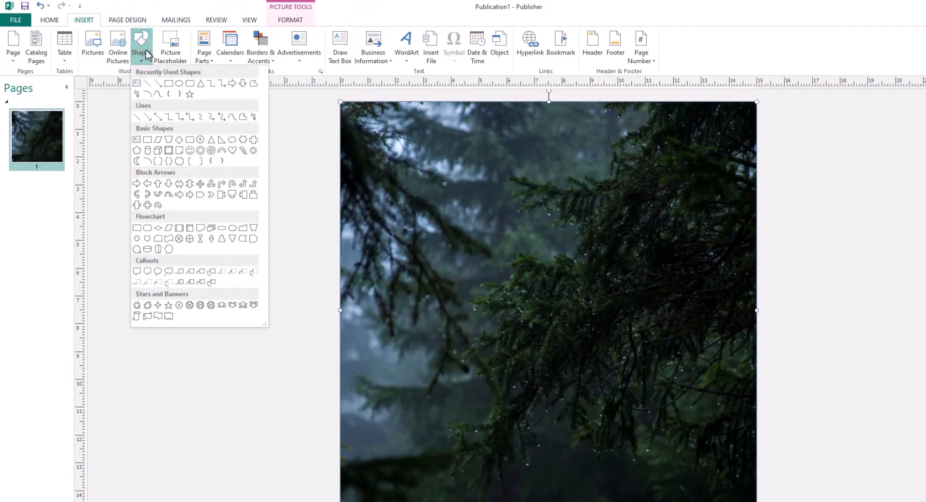
left_click(171, 87)
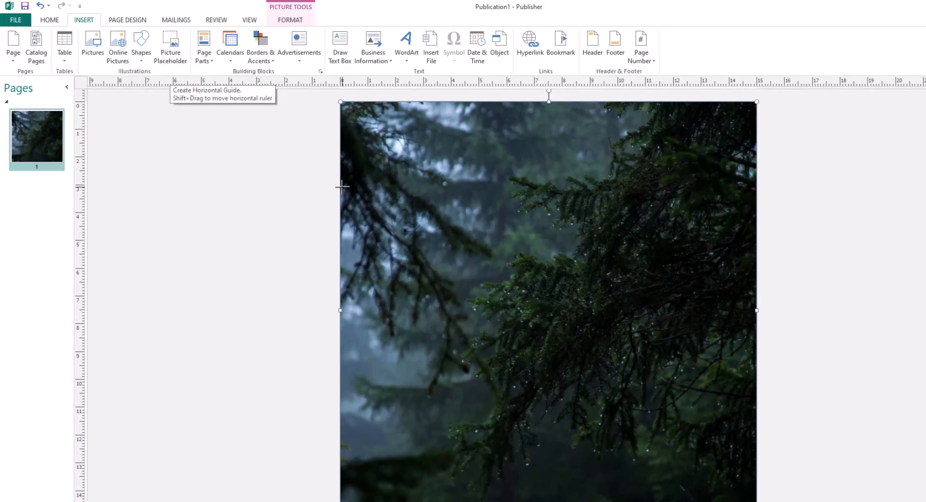
left_click(411, 230)
left_click(334, 46)
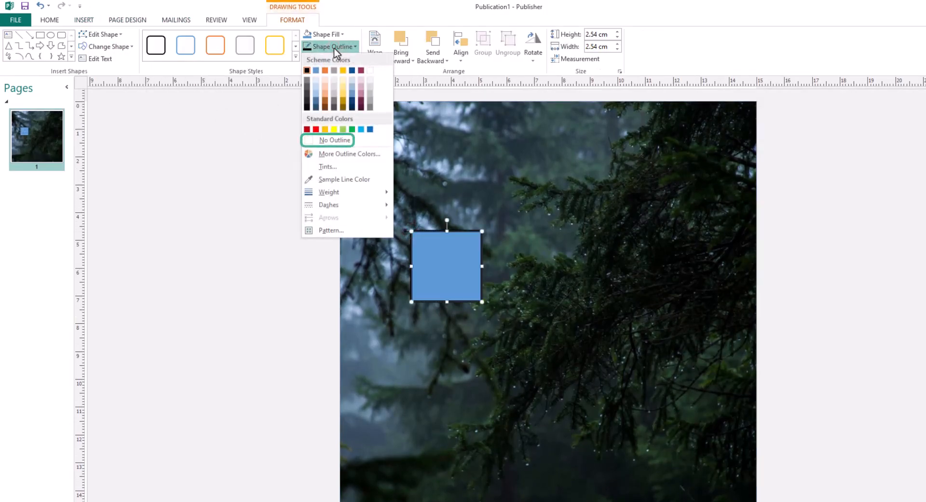
left_click(363, 139)
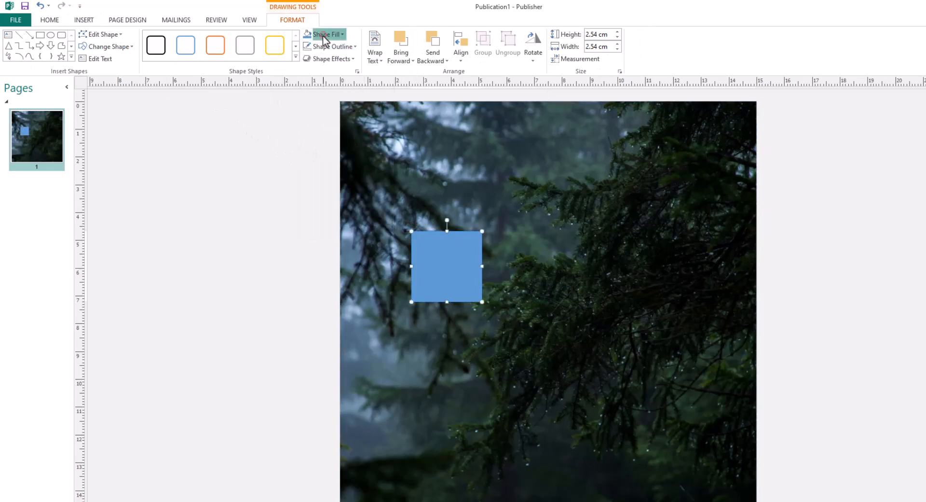
Fill the rectangle with black (RGB 0, 0, 0) at 30% transparency
left_click(324, 34)
left_click(363, 142)
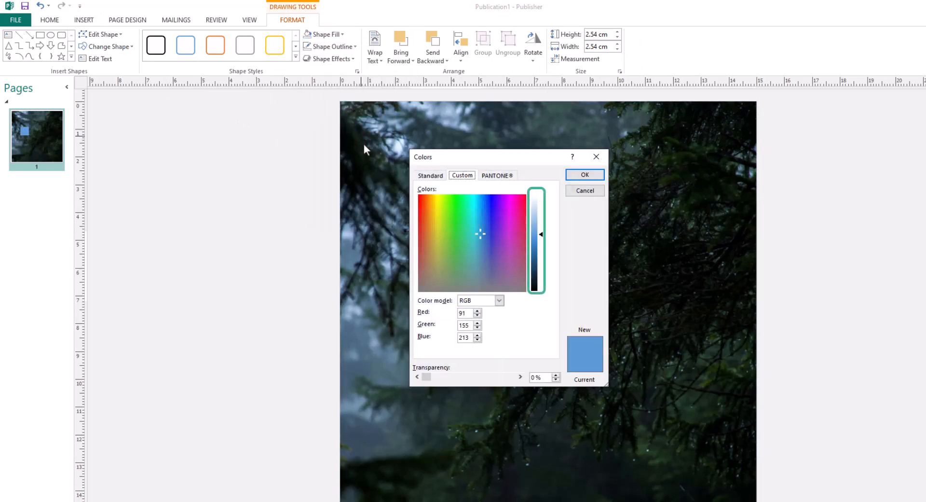
left_click_drag(539, 279, 544, 291)
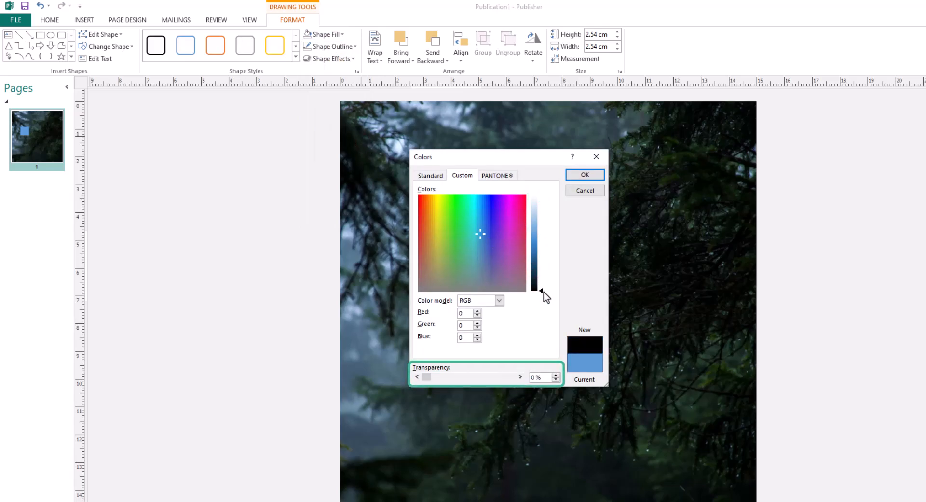
left_click_drag(546, 376, 521, 376)
type("30")
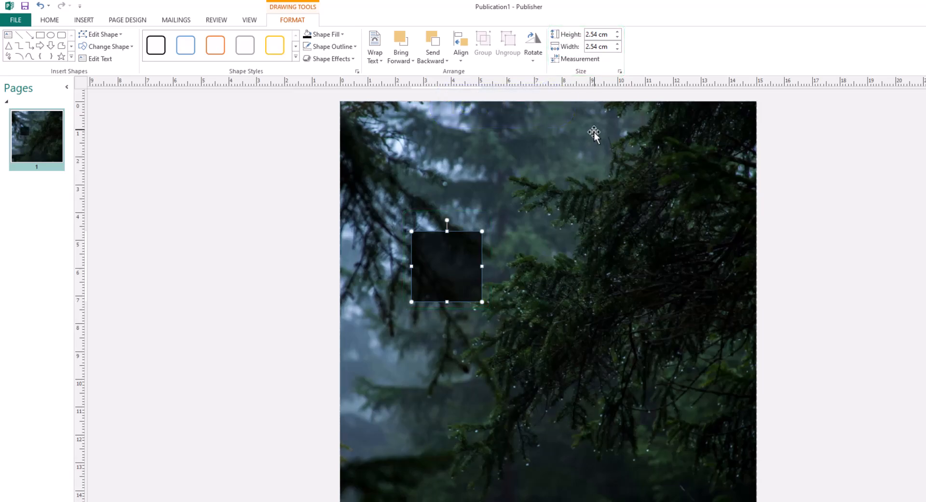
Resize the dark rectangle to 15 × 15 cm and align it to the centre and middle of the page
type("15")
key("Tab")
type("15")
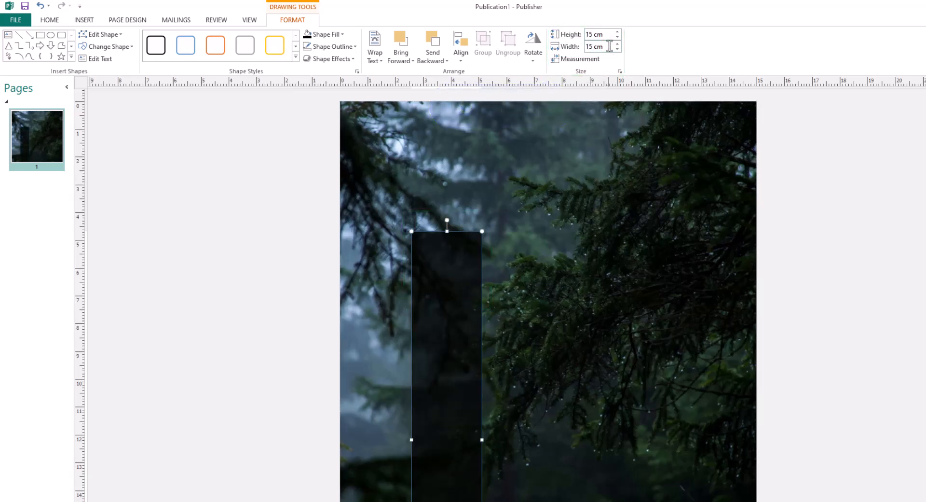
key("Return")
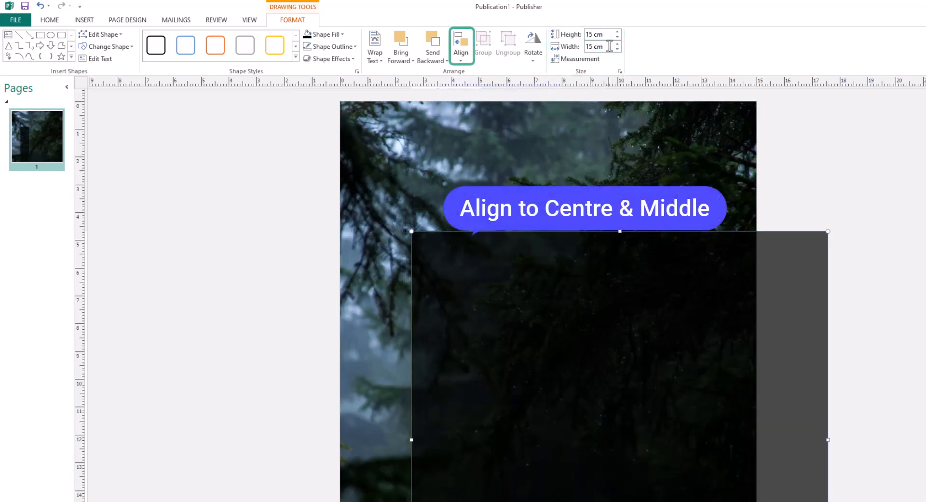
left_click(461, 48)
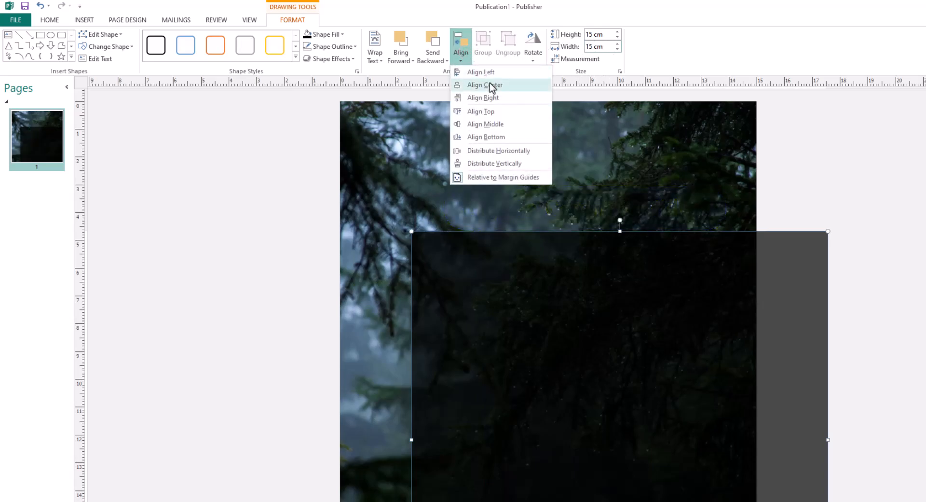
left_click(490, 86)
left_click(461, 48)
left_click(481, 124)
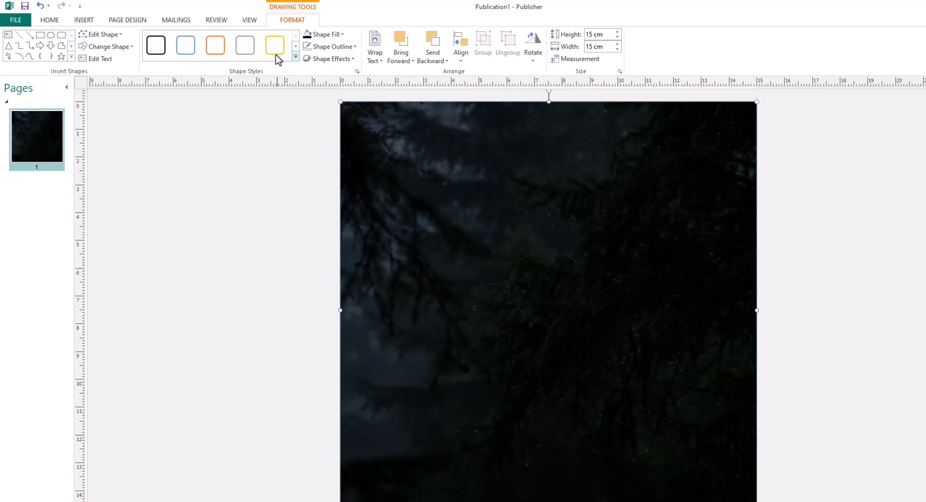
Insert the Quotes merge field over the dark overlay
left_click(187, 22)
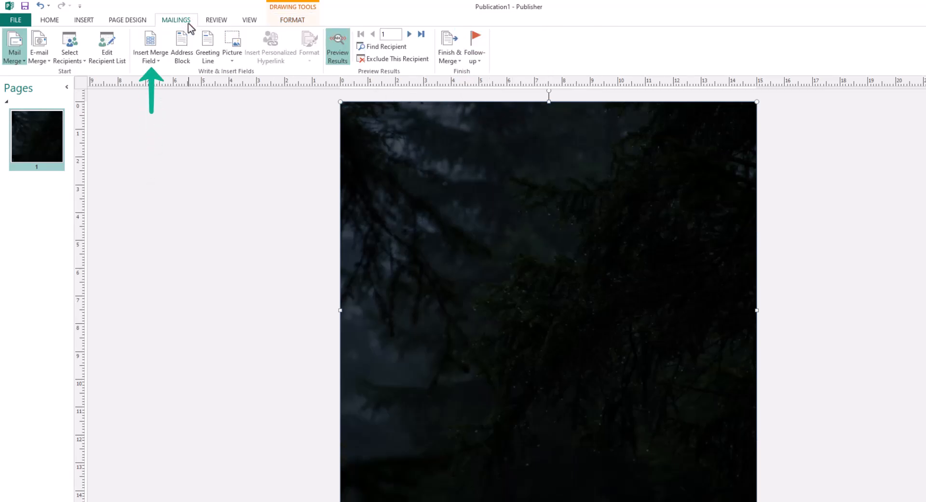
left_click(151, 53)
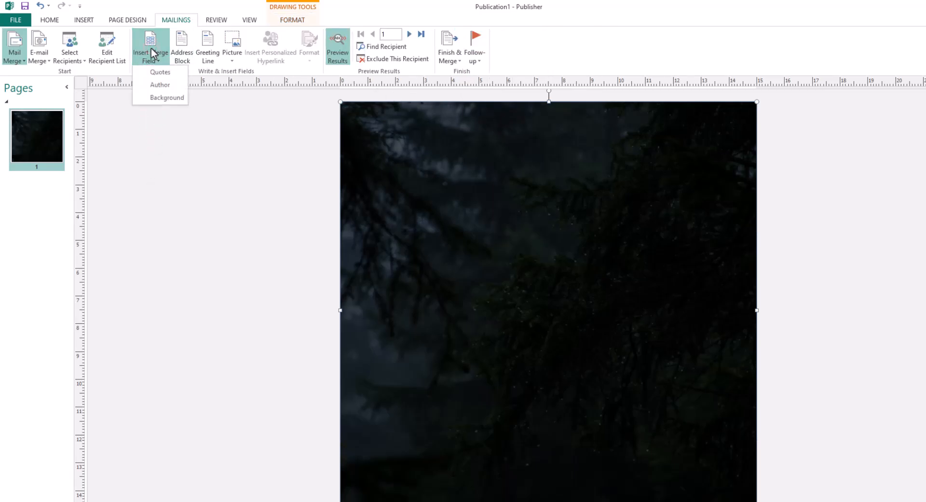
left_click(167, 73)
Format the quote text in Barlow Condensed, size 20, with a white font colour
left_click(543, 308)
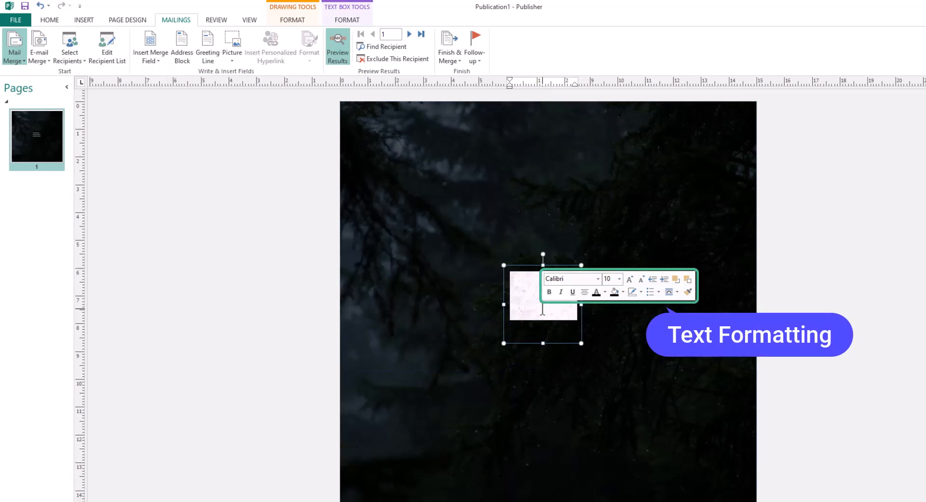
left_click(571, 280)
type("Barlow Condensed")
key("Tab")
type("20")
left_click(622, 292)
left_click(656, 317)
Widen the quote text box on both sides to about the page margins and centre its text
left_click_drag(581, 305, 746, 311)
left_click_drag(503, 305, 350, 304)
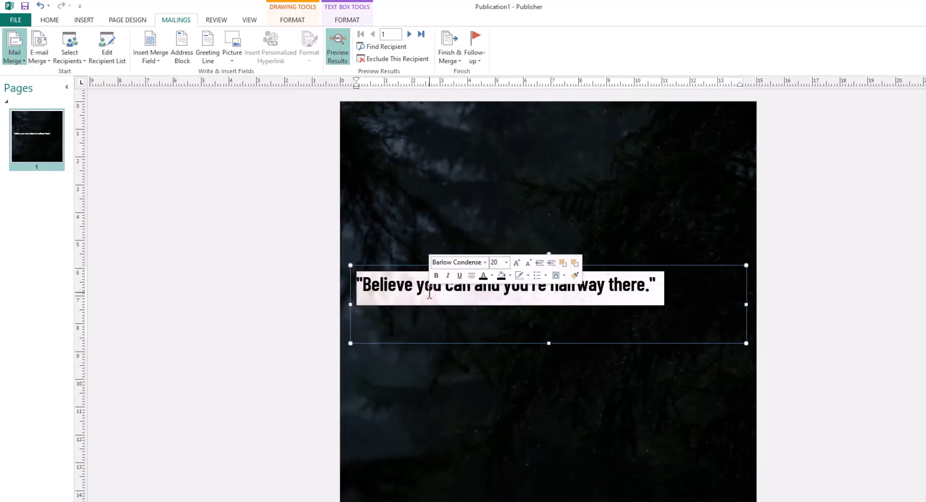
left_click(471, 275)
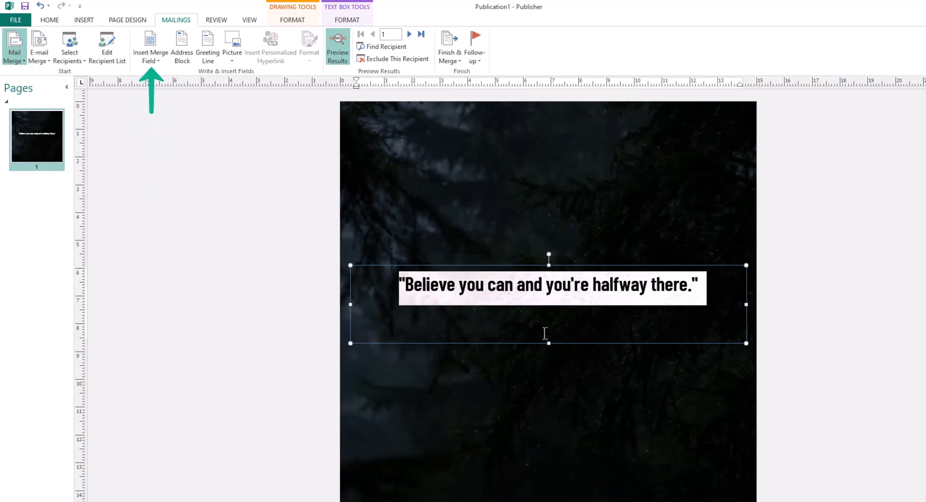